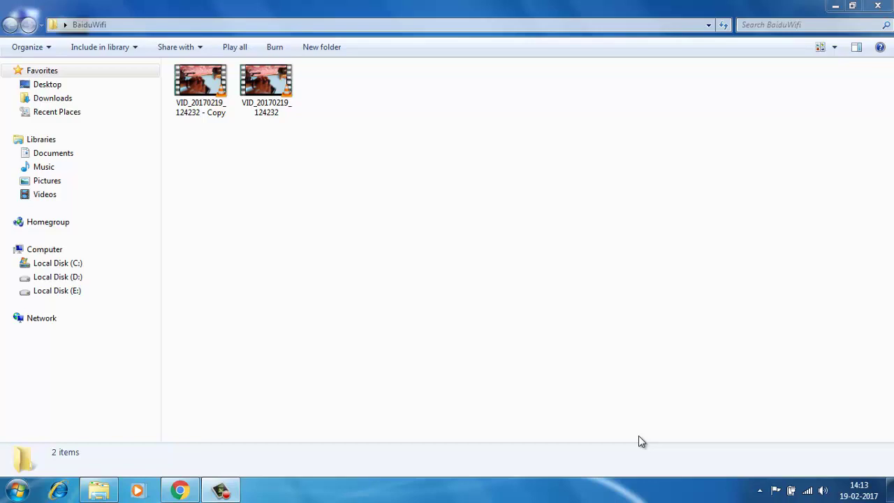
# Step: Open VID_20170219_124232 from the BaiduWifi folder so it plays in VLC media player
pyautogui.doubleClick(290, 95)
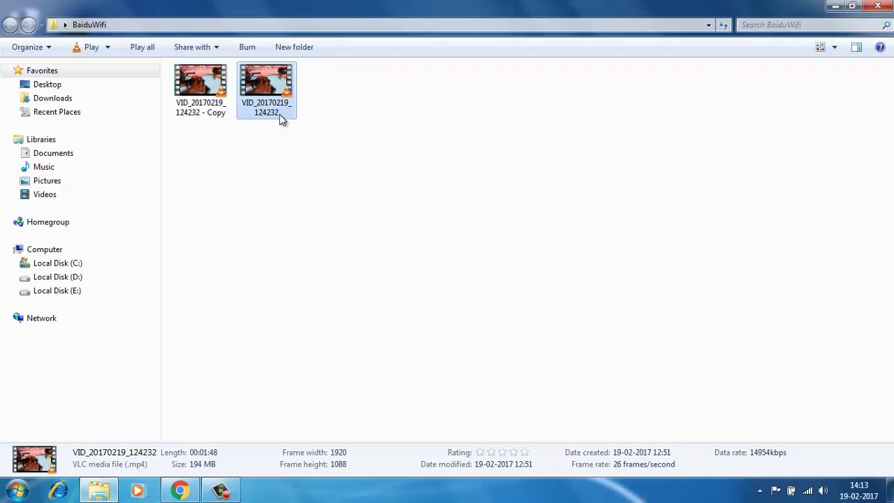
pyautogui.rightClick(319, 143)
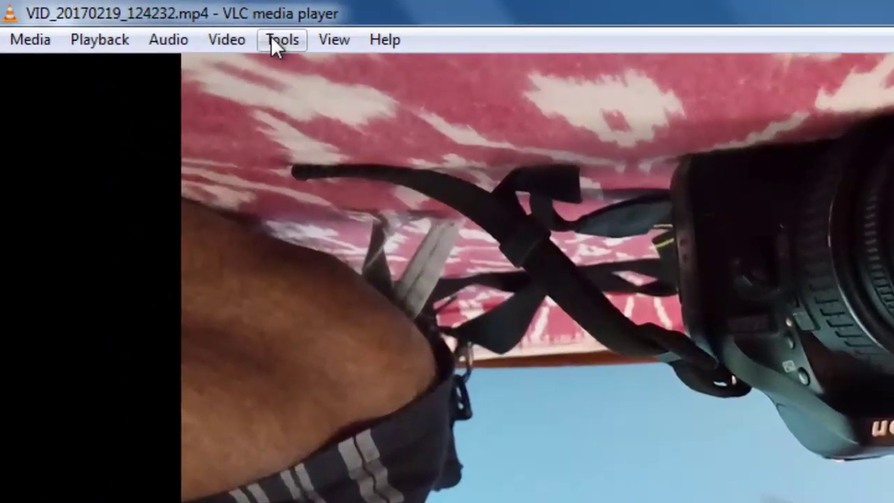
# Step: In Effects and Filters, enable Rotate under Video Effects > Geometry at a 180° angle
pyautogui.click(276, 39)
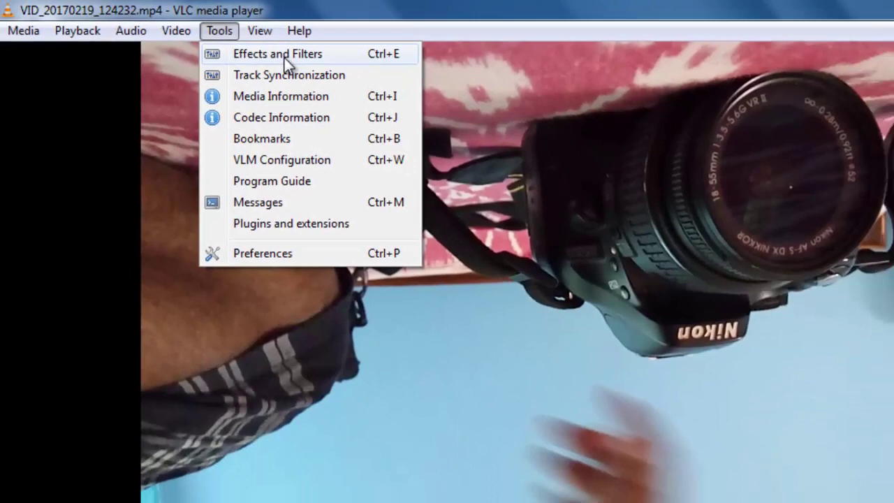
pyautogui.click(284, 58)
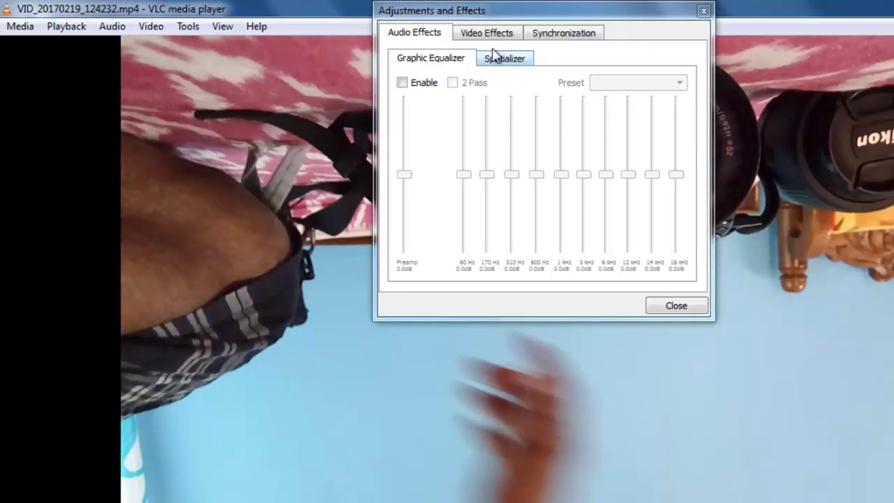
pyautogui.click(493, 42)
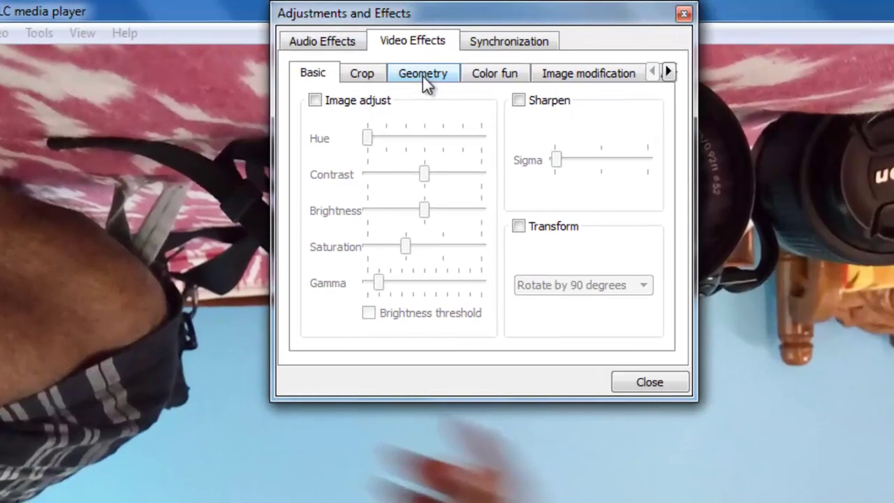
pyautogui.click(426, 79)
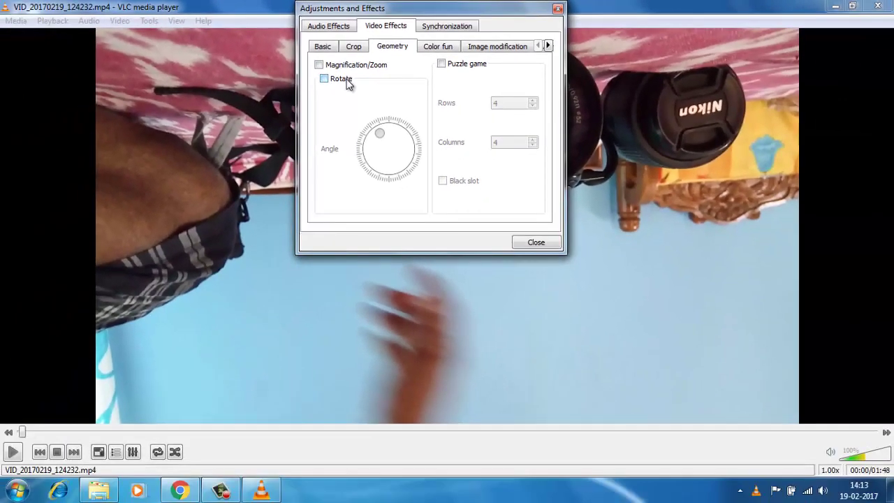
pyautogui.click(347, 82)
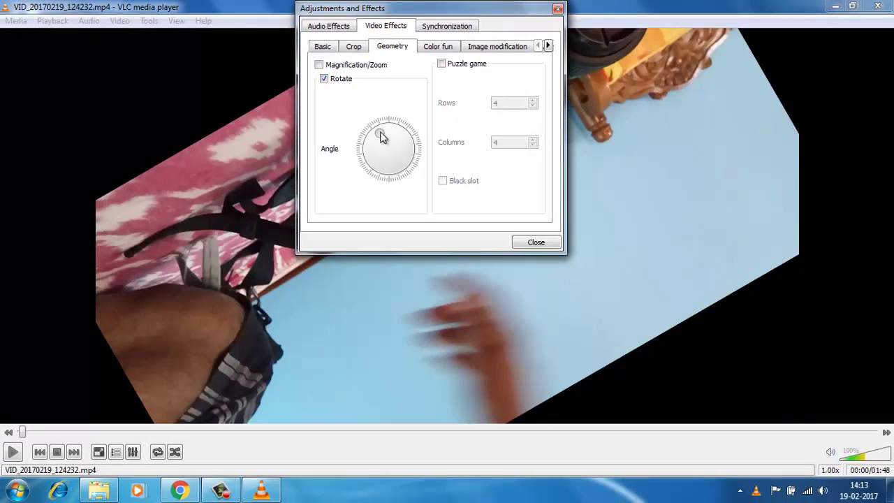
pyautogui.moveTo(380, 132)
pyautogui.mouseDown()
pyautogui.moveTo(374, 154)
pyautogui.moveTo(389, 185)
pyautogui.moveTo(390, 172)
pyautogui.mouseUp()
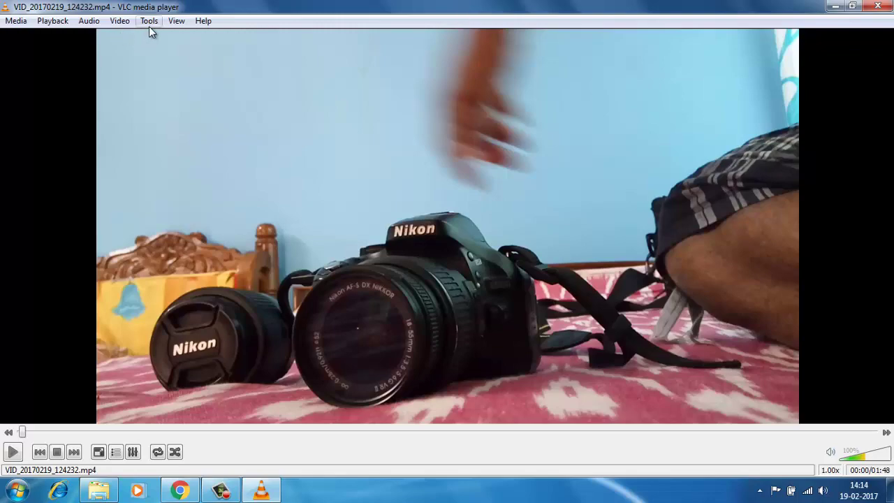
# Step: Open all Preferences and navigate to Stream output > Sout stream > Transcode
pyautogui.click(149, 26)
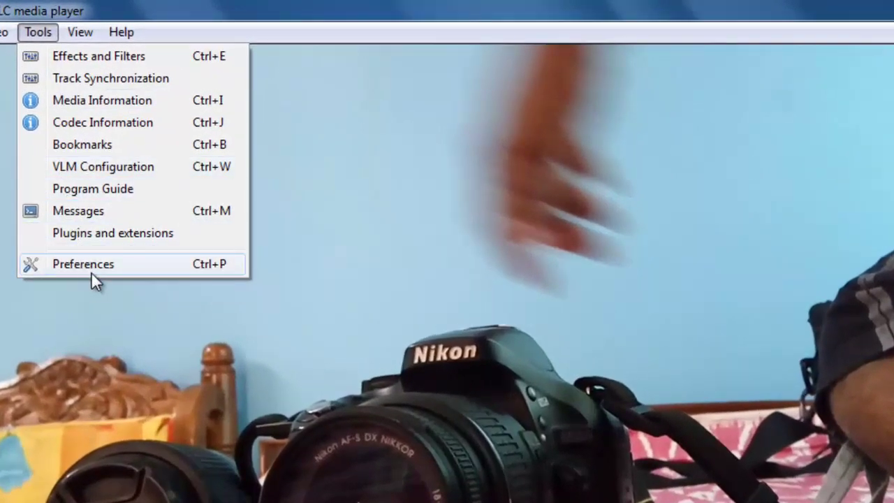
pyautogui.click(91, 270)
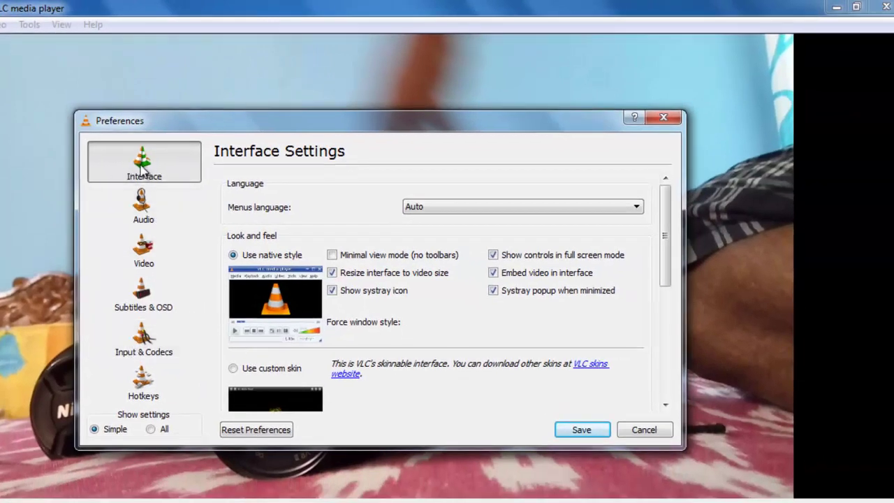
pyautogui.click(151, 430)
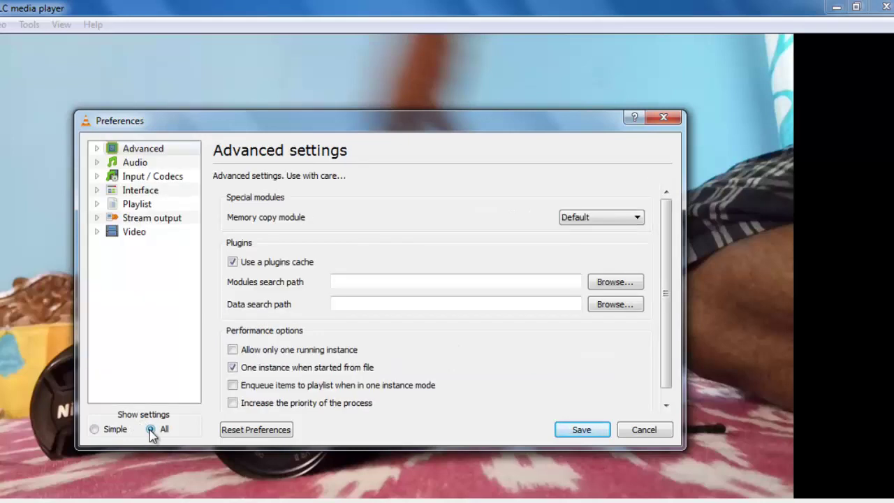
pyautogui.click(98, 218)
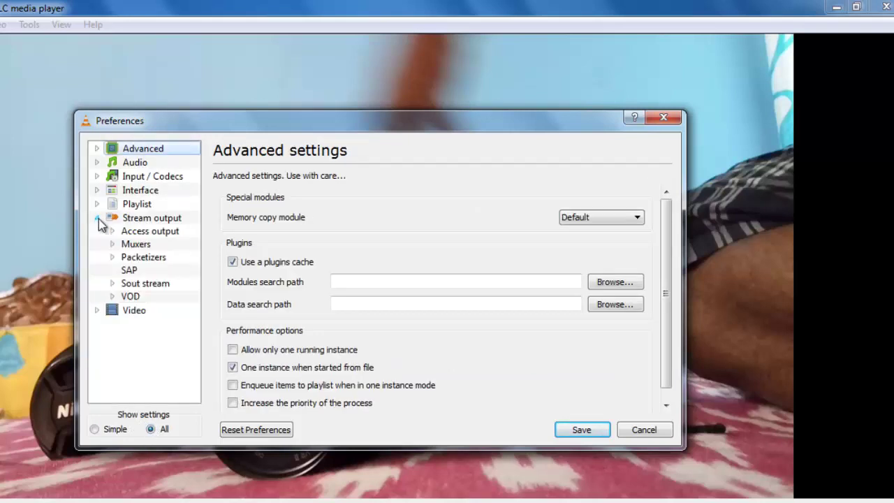
pyautogui.click(113, 284)
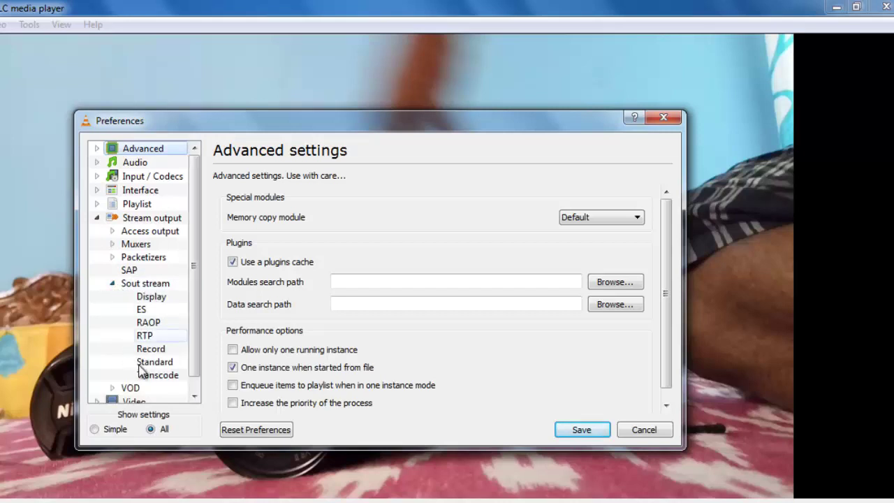
pyautogui.click(158, 381)
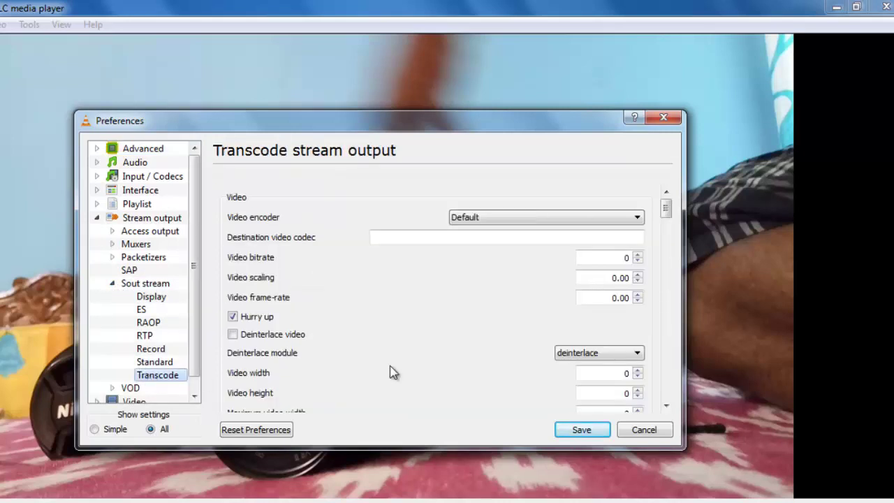
# Step: Tick the Video transformation filter in the Transcode settings and save the preferences
pyautogui.scroll(-6, 325, 295)
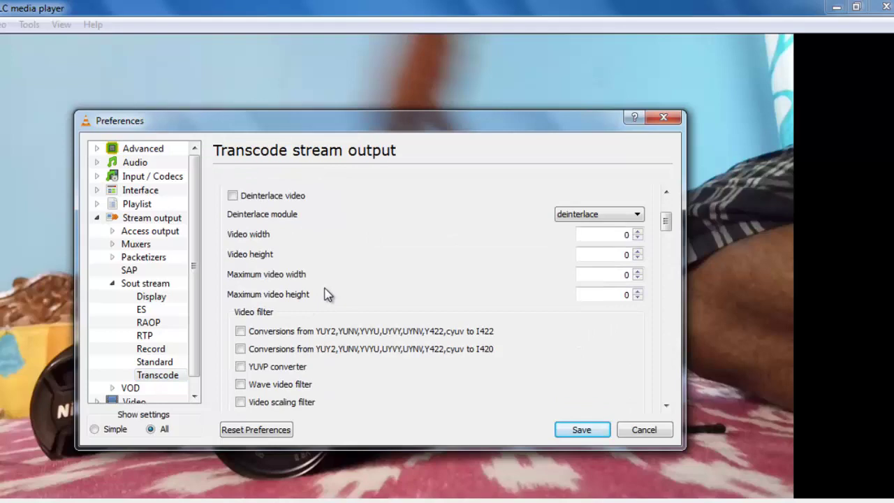
pyautogui.scroll(-10, 326, 295)
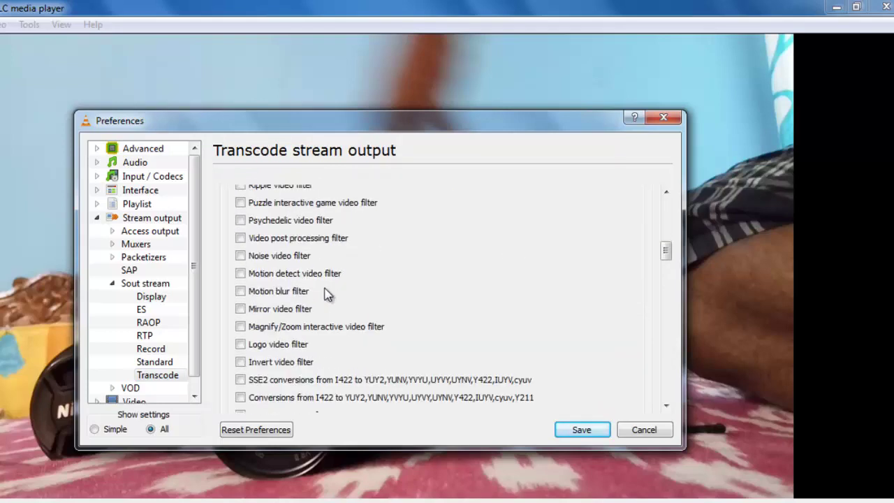
pyautogui.scroll(-3, 326, 296)
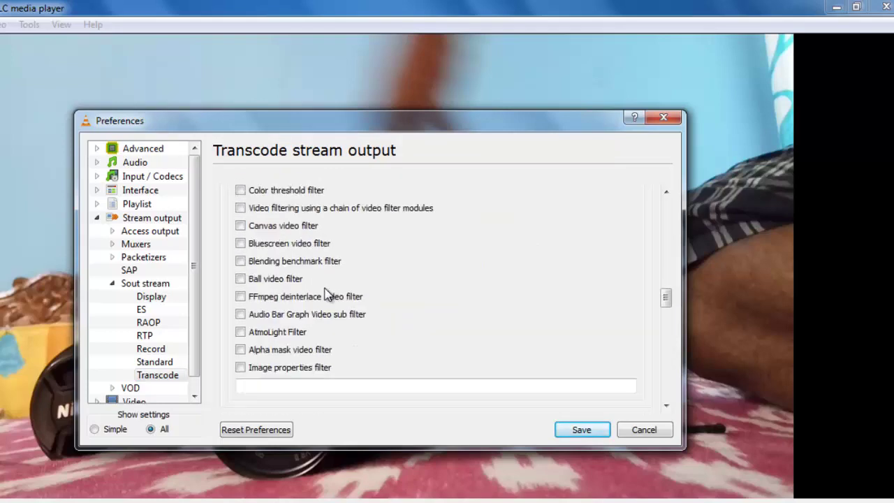
pyautogui.scroll(-15, 326, 296)
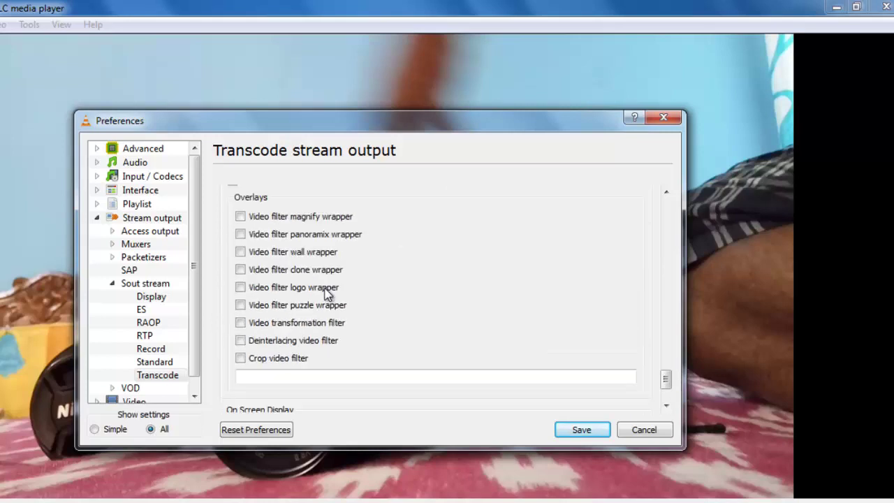
pyautogui.click(241, 325)
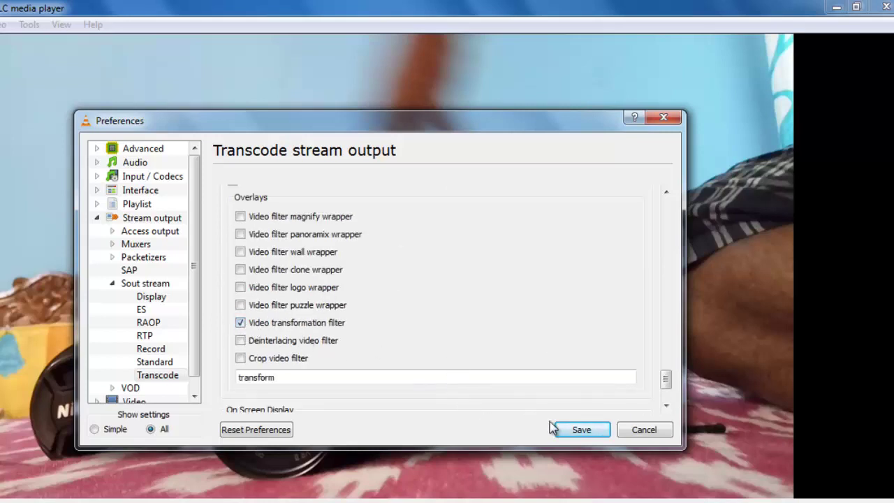
pyautogui.click(575, 430)
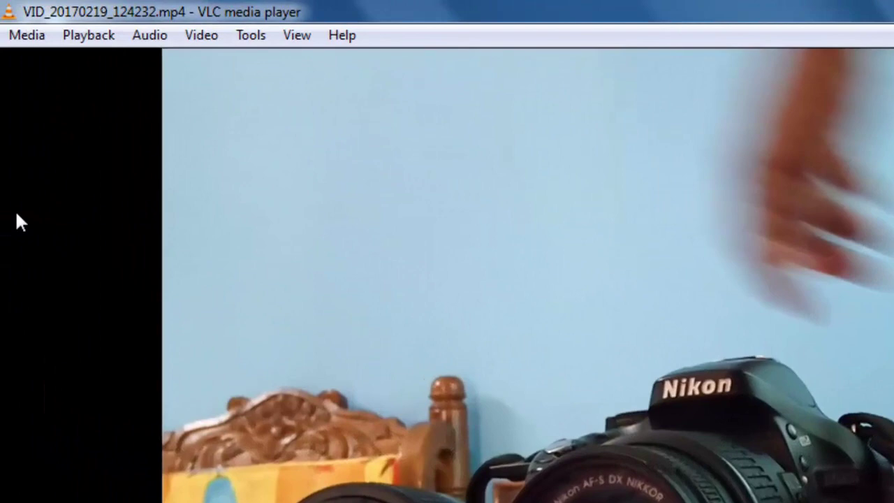
# Step: In Convert / Save, add the original phone video as the source and choose Convert
pyautogui.click(27, 36)
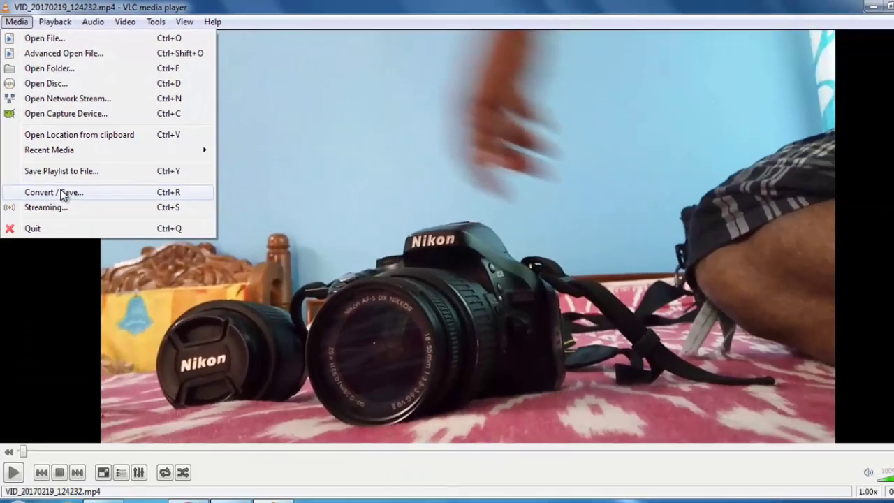
pyautogui.click(100, 310)
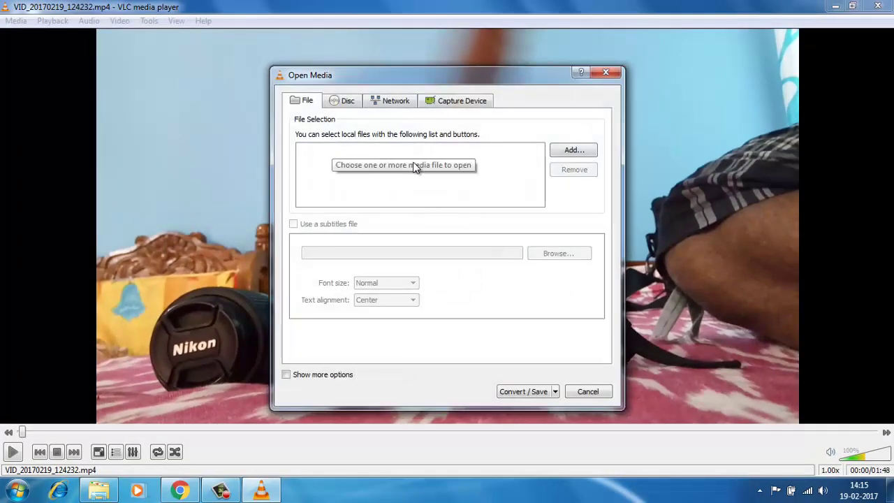
pyautogui.click(575, 152)
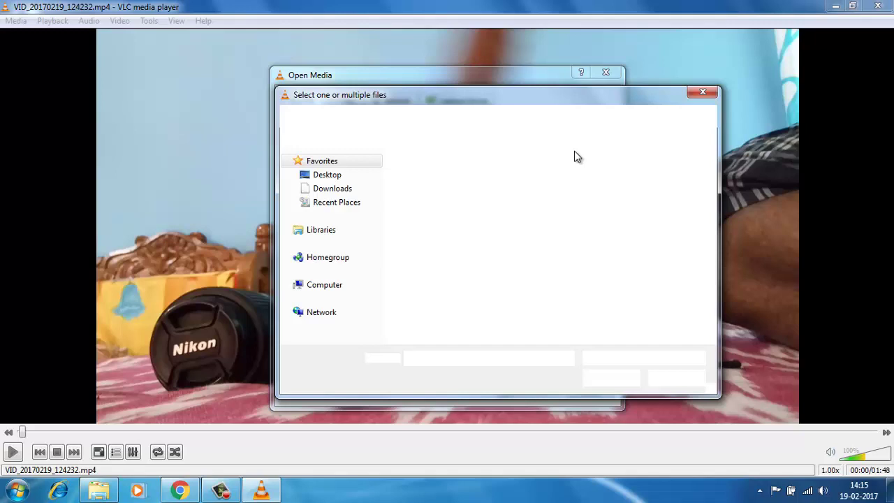
pyautogui.doubleClick(519, 185)
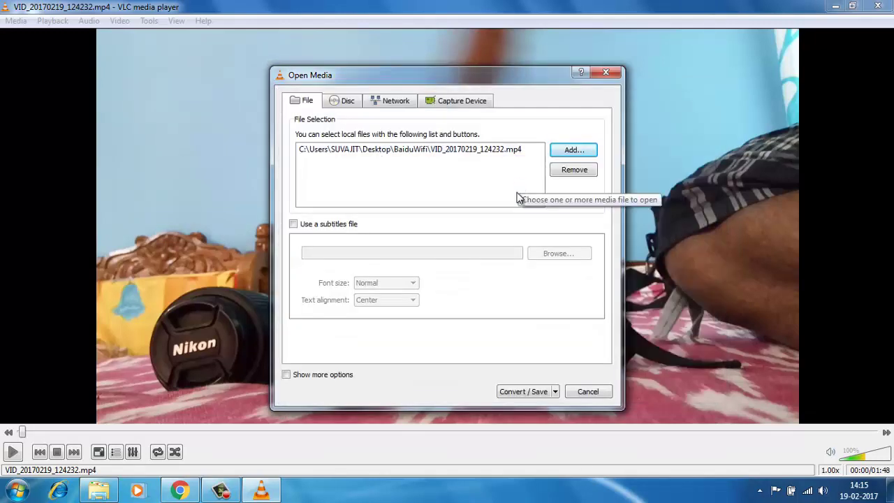
pyautogui.click(556, 392)
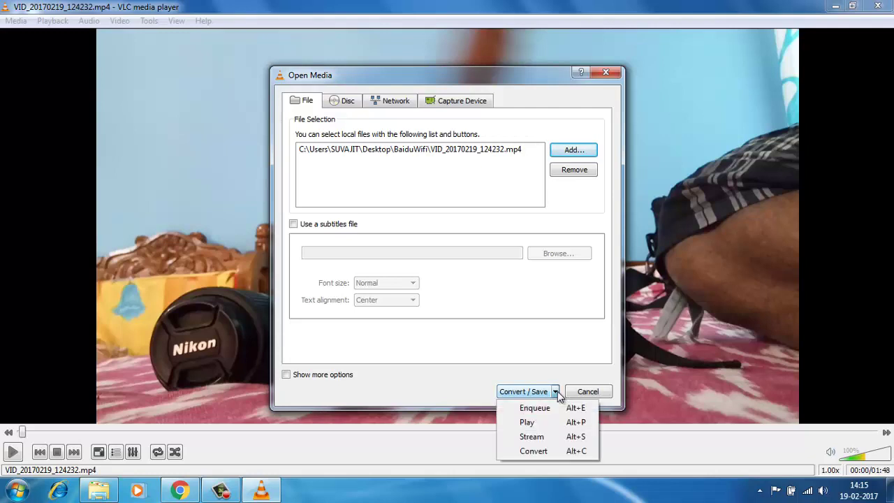
pyautogui.click(533, 452)
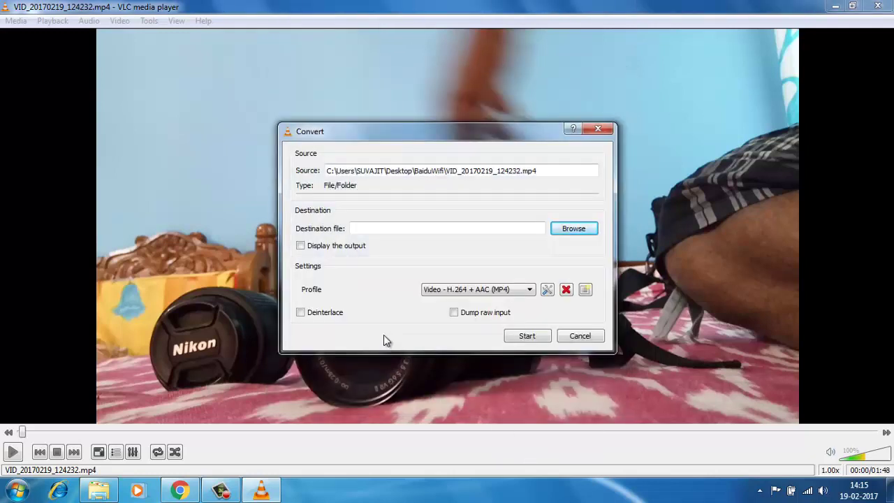
# Step: Set the destination to 'new vedio.mp4' with the H.264 + AAC (MP4) profile and start converting
pyautogui.click(579, 234)
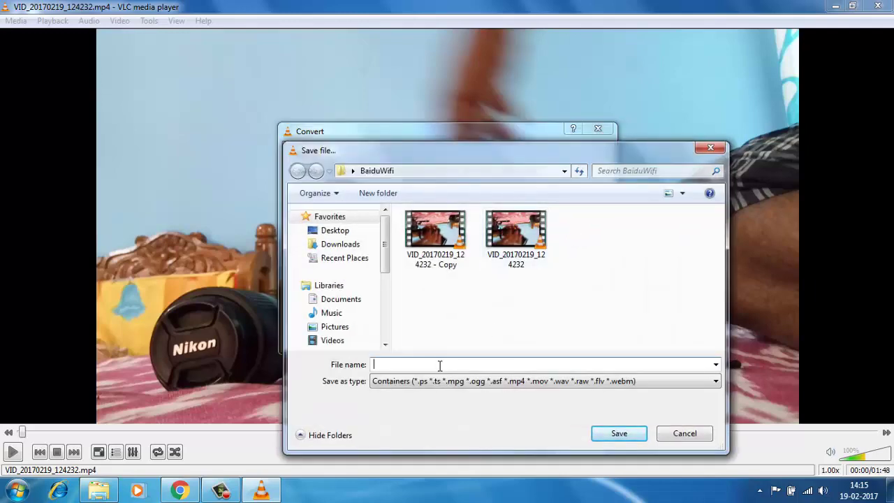
pyautogui.write('new')
pyautogui.write(' vadio')
pyautogui.press('BackSpace')
pyautogui.press('BackSpace')
pyautogui.press('BackSpace')
pyautogui.write('edio.')
pyautogui.write('mp4')
pyautogui.click(612, 434)
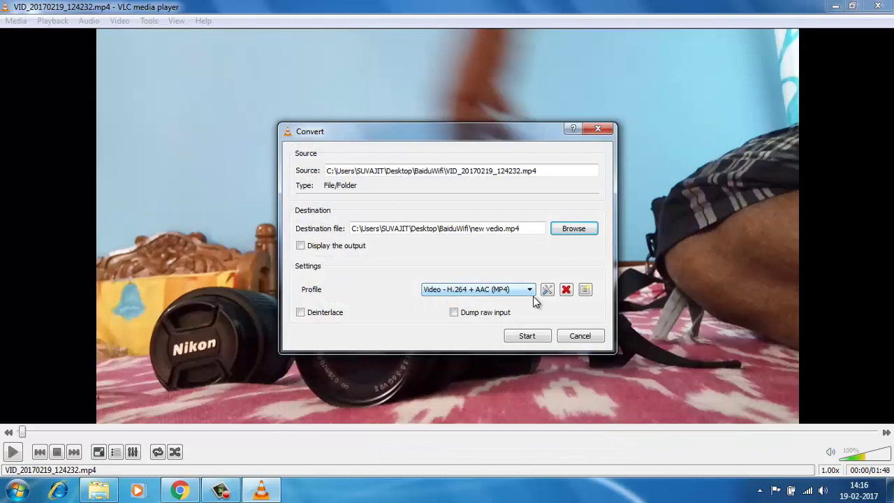
pyautogui.click(519, 337)
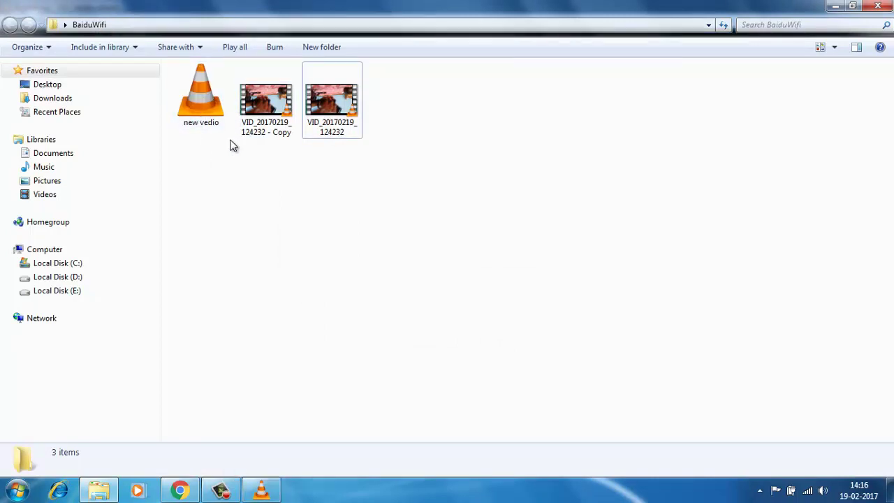
# Step: Follow the conversion in VLC until it finishes, then return to the BaiduWifi folder in Explorer
pyautogui.click(271, 495)
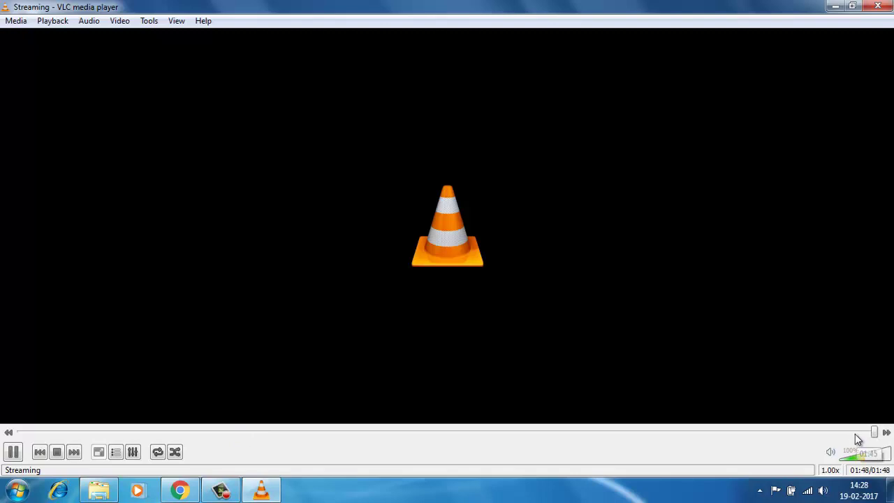
pyautogui.click(112, 489)
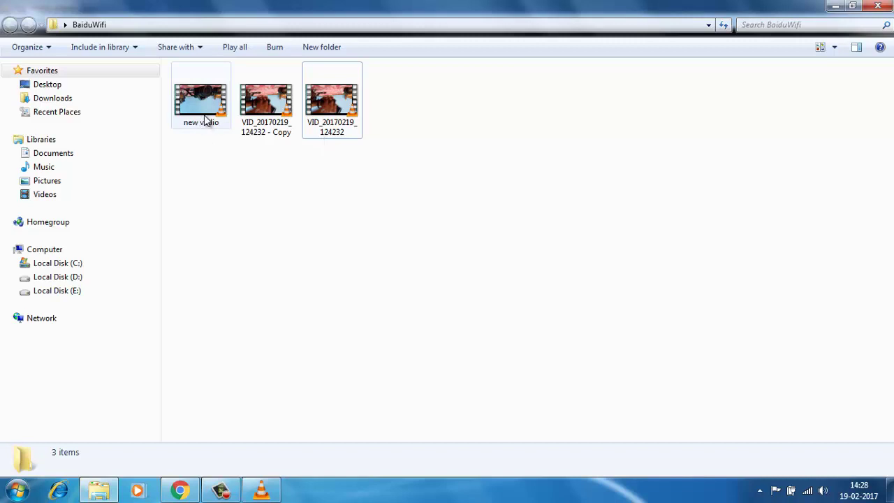
# Step: Open new vedio from BaiduWifi, check the Nikon camera footage plays upright, then pause it
pyautogui.click(205, 120)
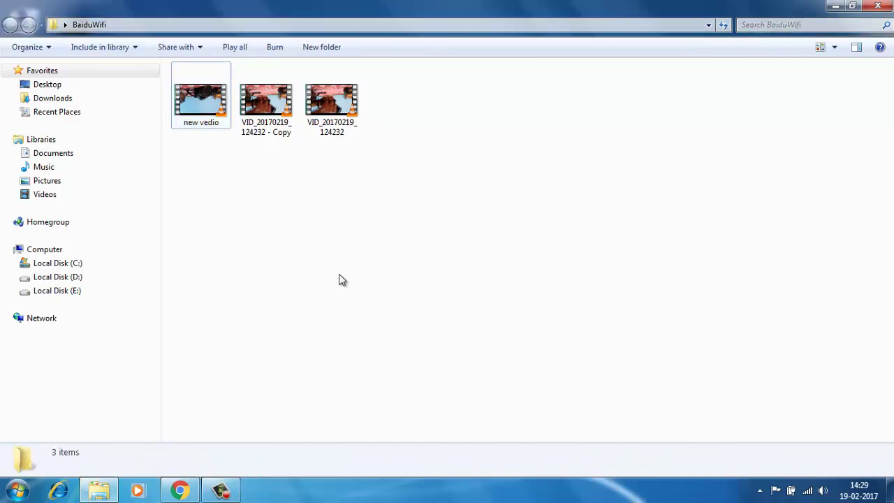
pyautogui.click(212, 126)
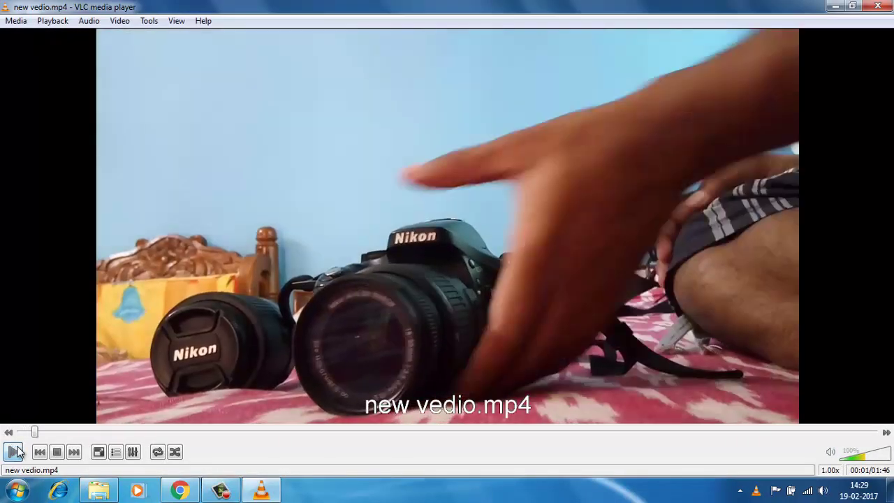
pyautogui.press('space')
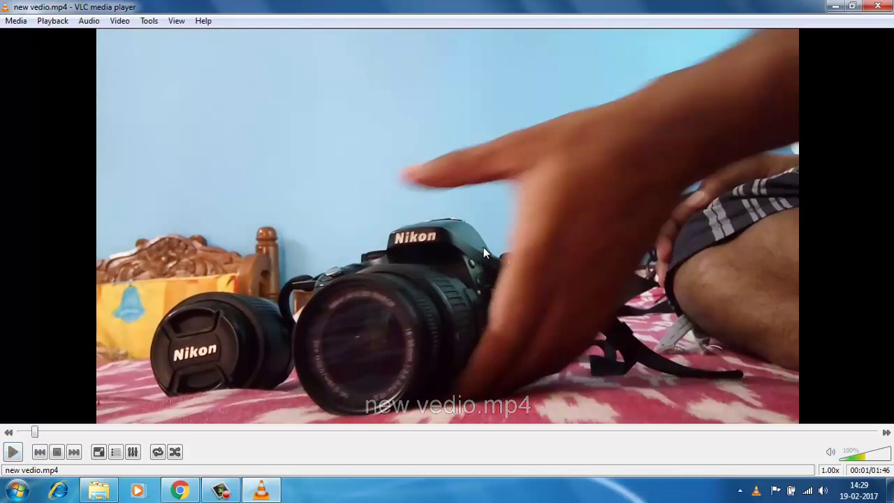